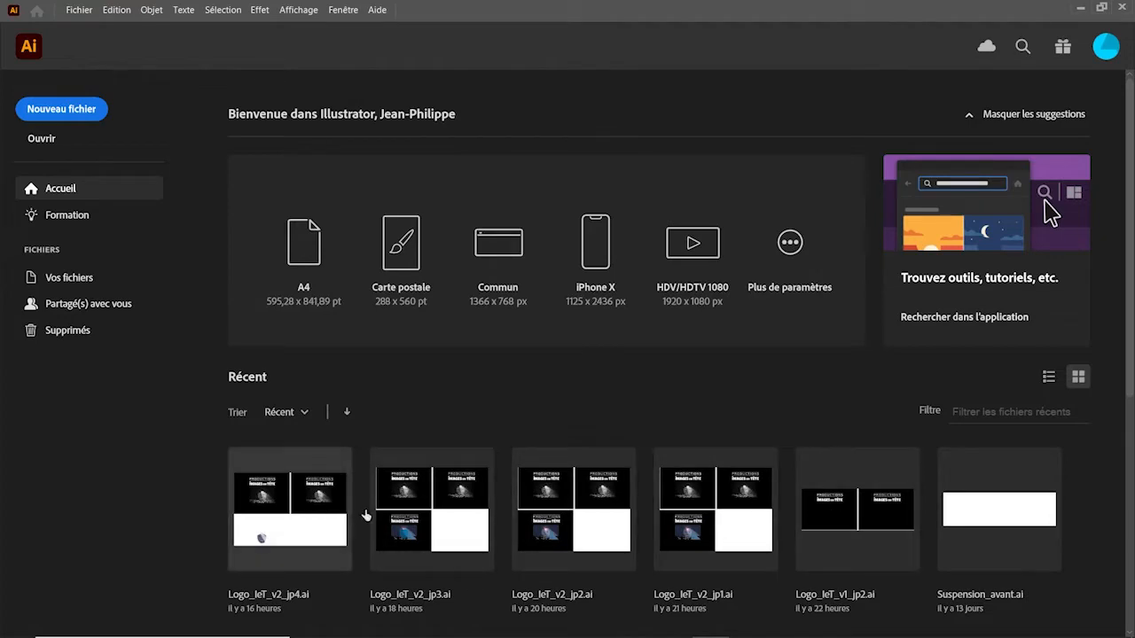
Create a new portrait document from the Mobile iPad preset, 768 x 1024 px.
{"action": "left_click", "coordinate": [61, 110]}
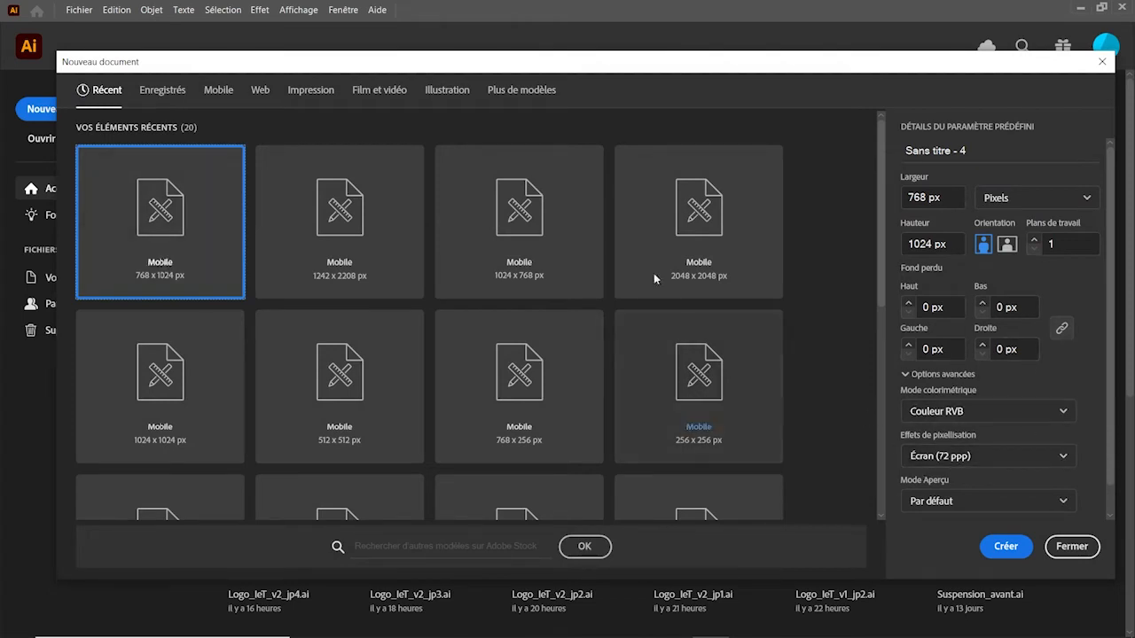
{"action": "left_click", "coordinate": [311, 97]}
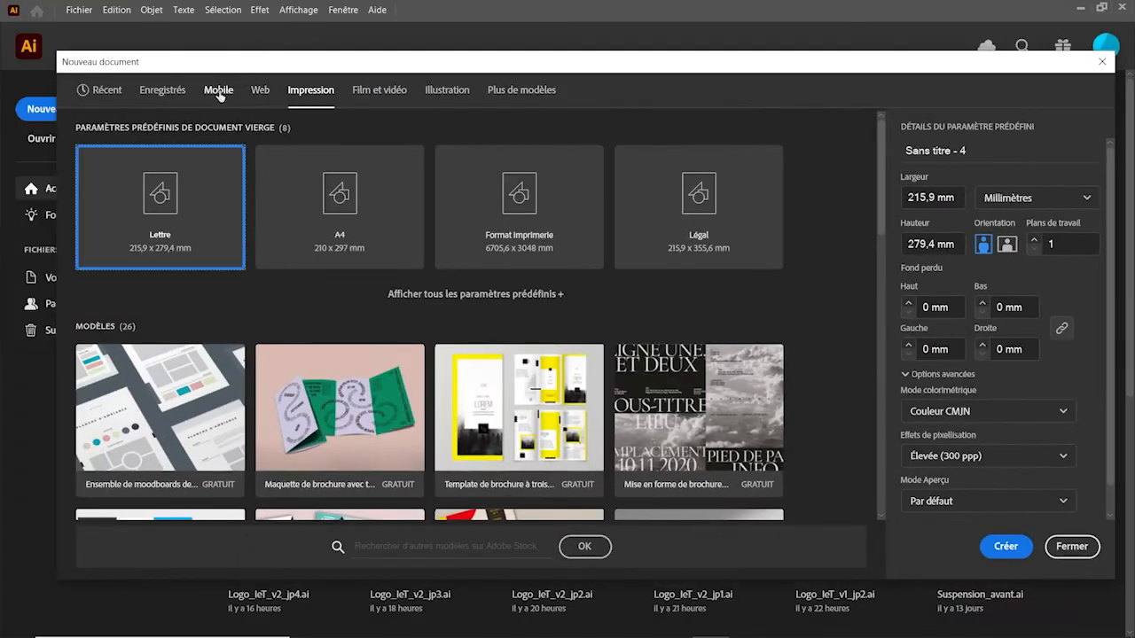
{"action": "left_click", "coordinate": [219, 92]}
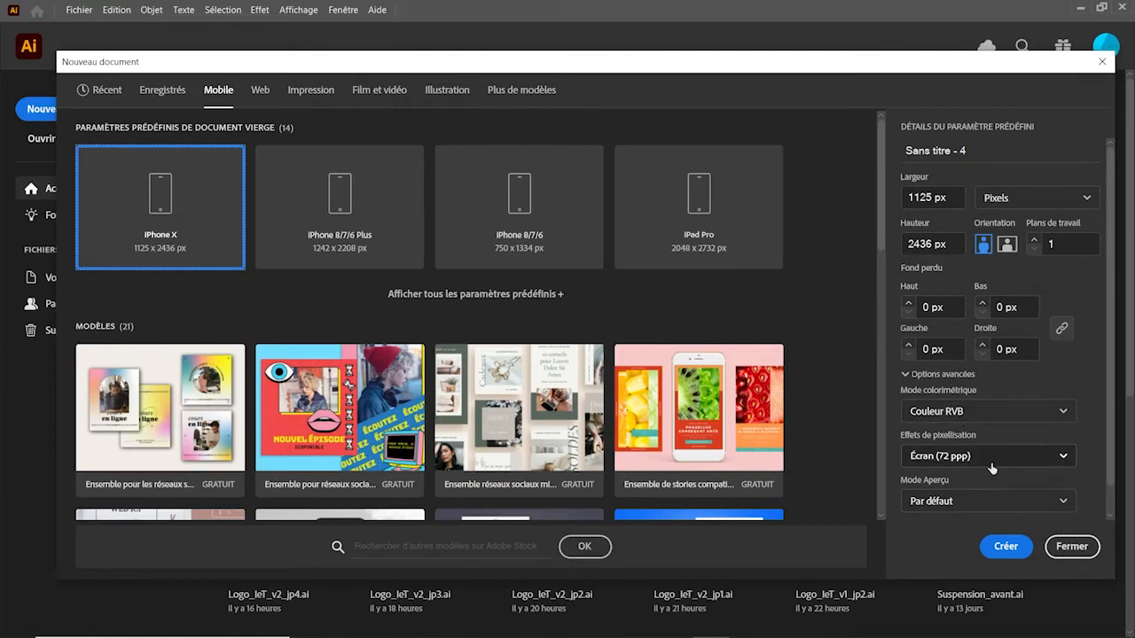
{"action": "left_click", "coordinate": [520, 298]}
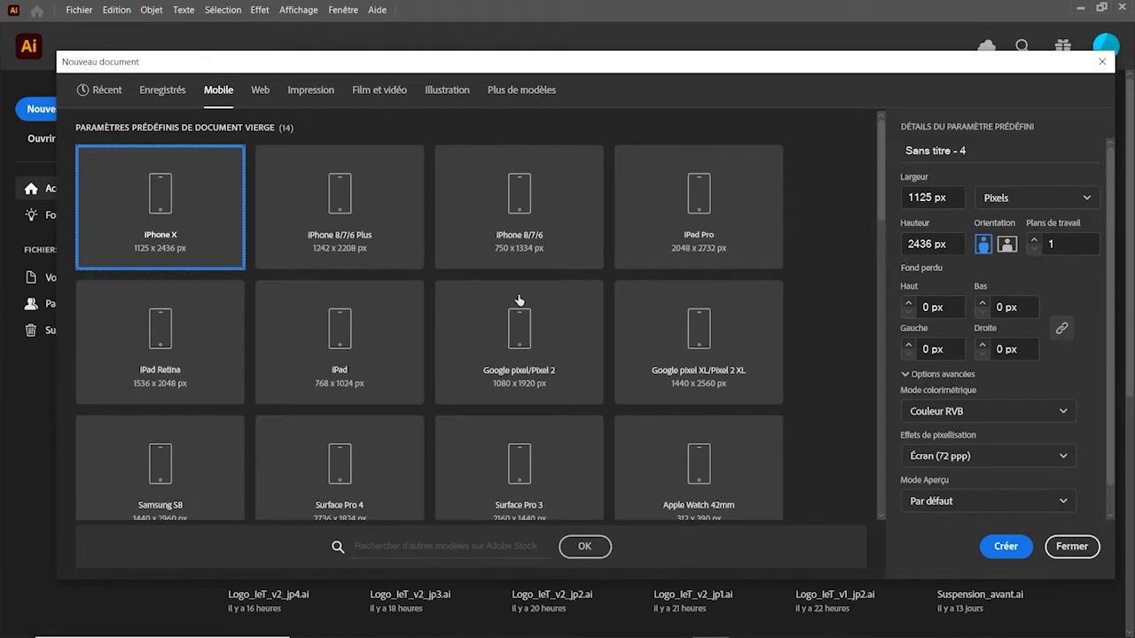
{"action": "left_click", "coordinate": [338, 321]}
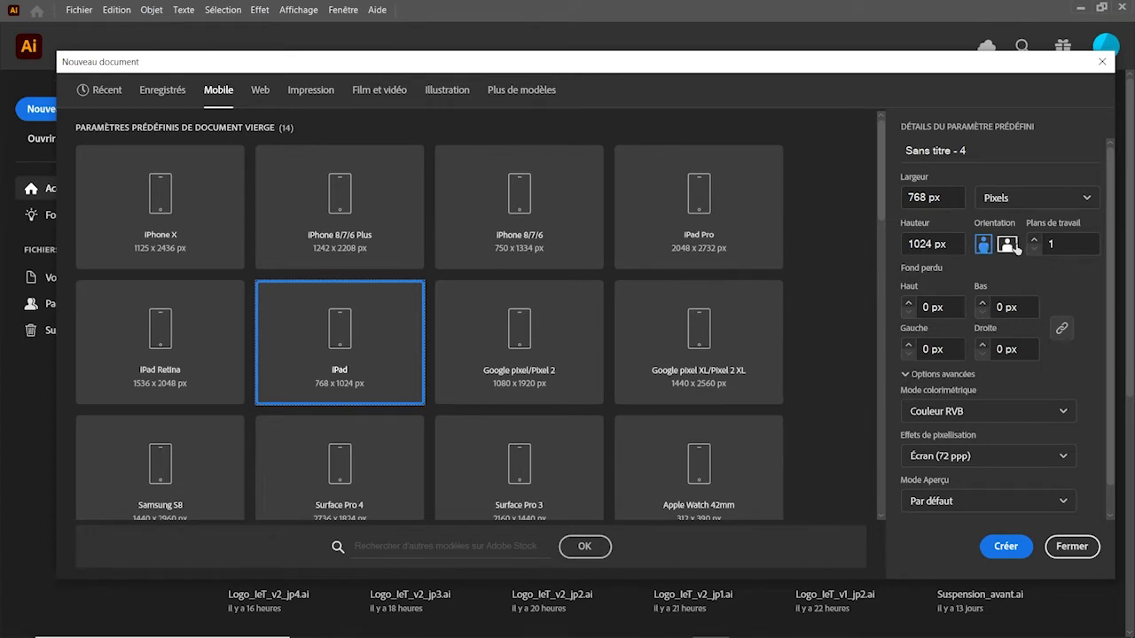
{"action": "left_click", "coordinate": [1011, 547]}
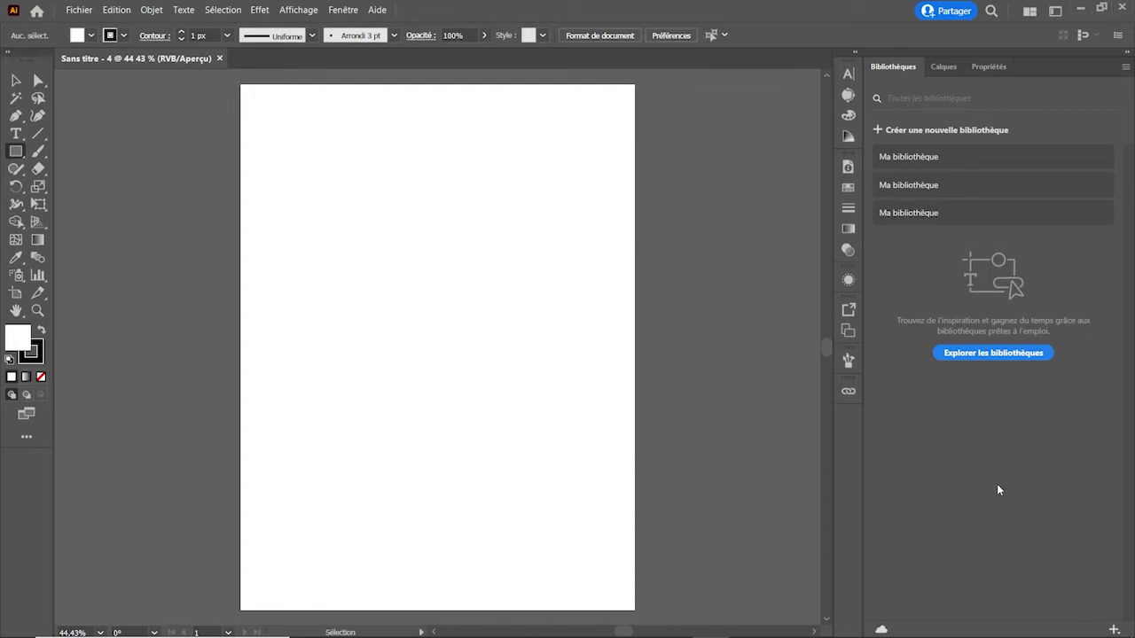
Dock Propriétés as a collapsed icon above the Character icon and narrow the Calques area.
{"action": "left_click", "coordinate": [997, 66]}
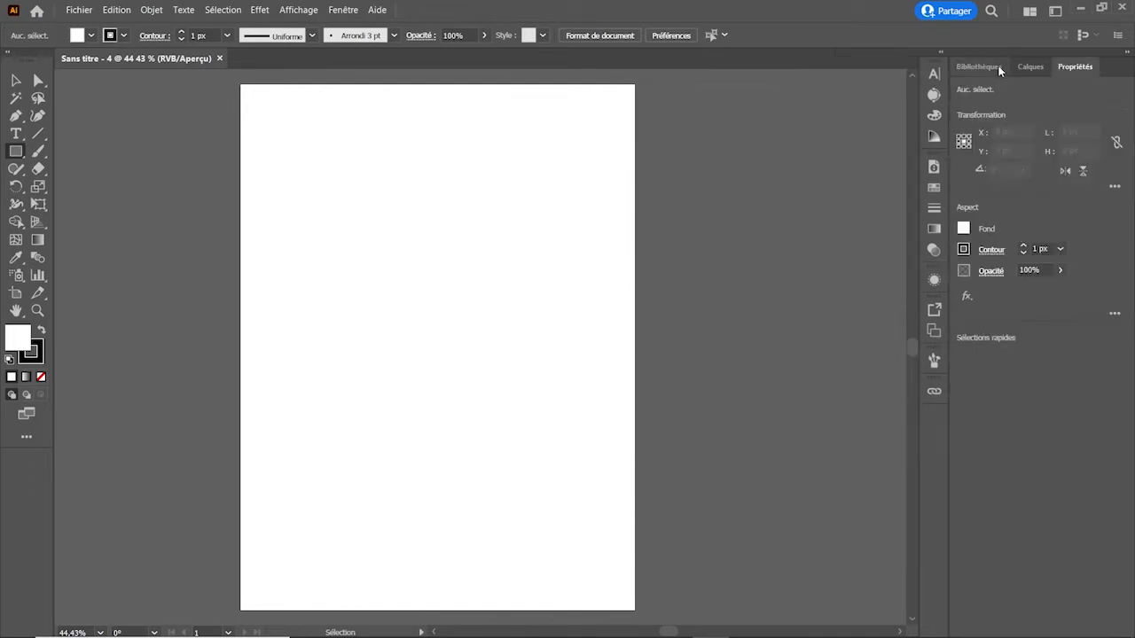
{"action": "left_click_drag", "start_coordinate": [1076, 64], "coordinate": [849, 80]}
{"action": "left_click", "coordinate": [849, 78]}
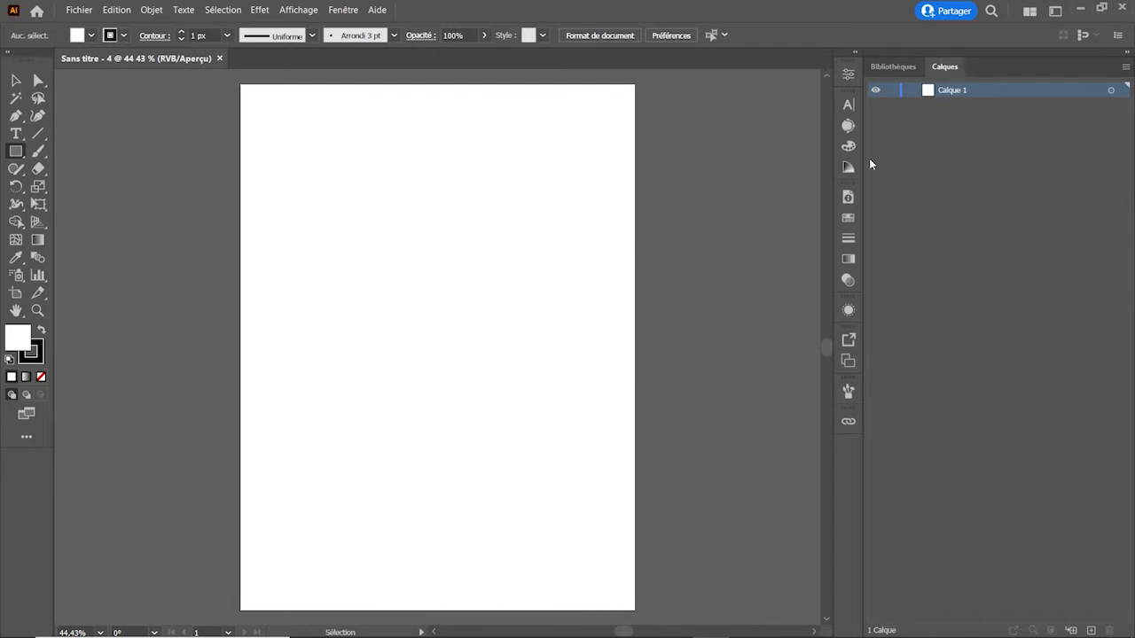
{"action": "left_click_drag", "start_coordinate": [863, 160], "coordinate": [906, 160]}
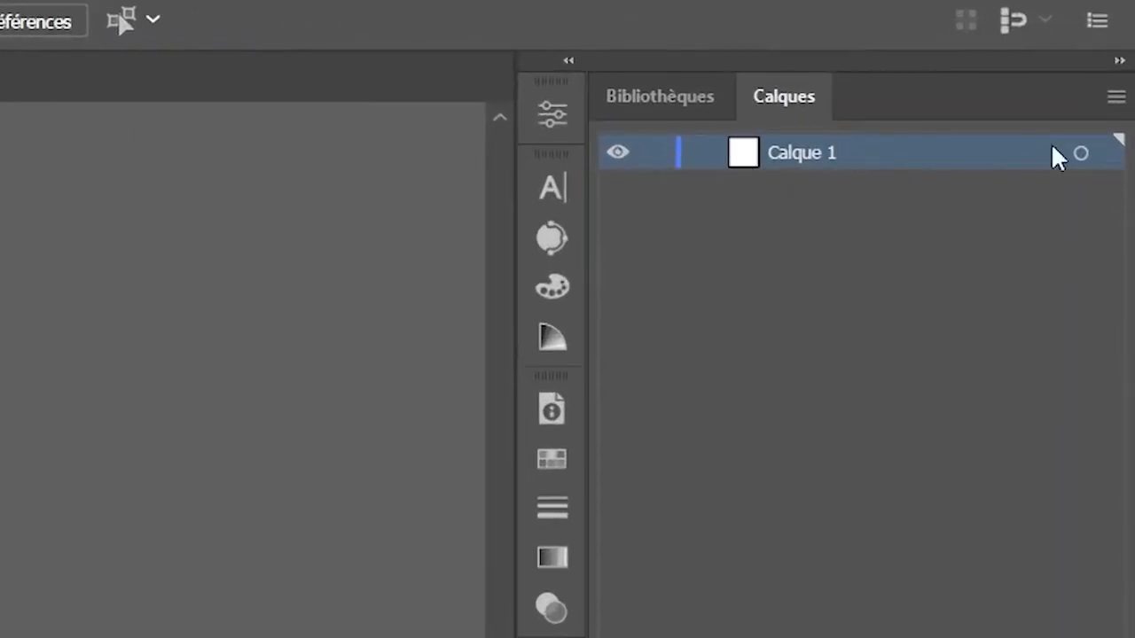
Lock the layer Calque 1 and unlock it again.
{"action": "left_click", "coordinate": [654, 155]}
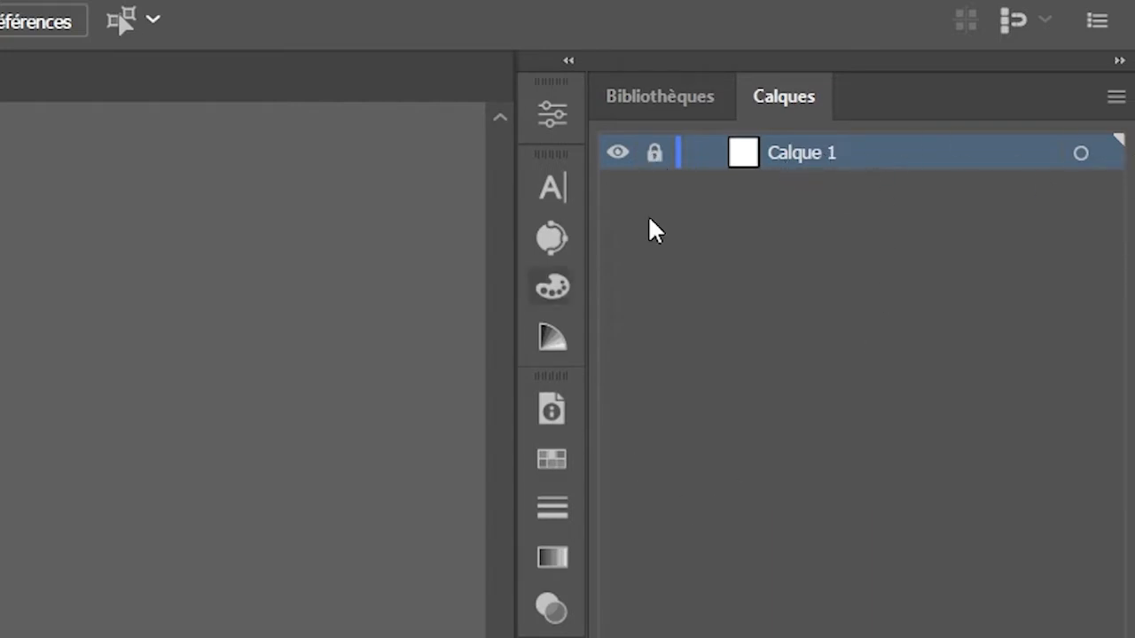
{"action": "left_click", "coordinate": [656, 156]}
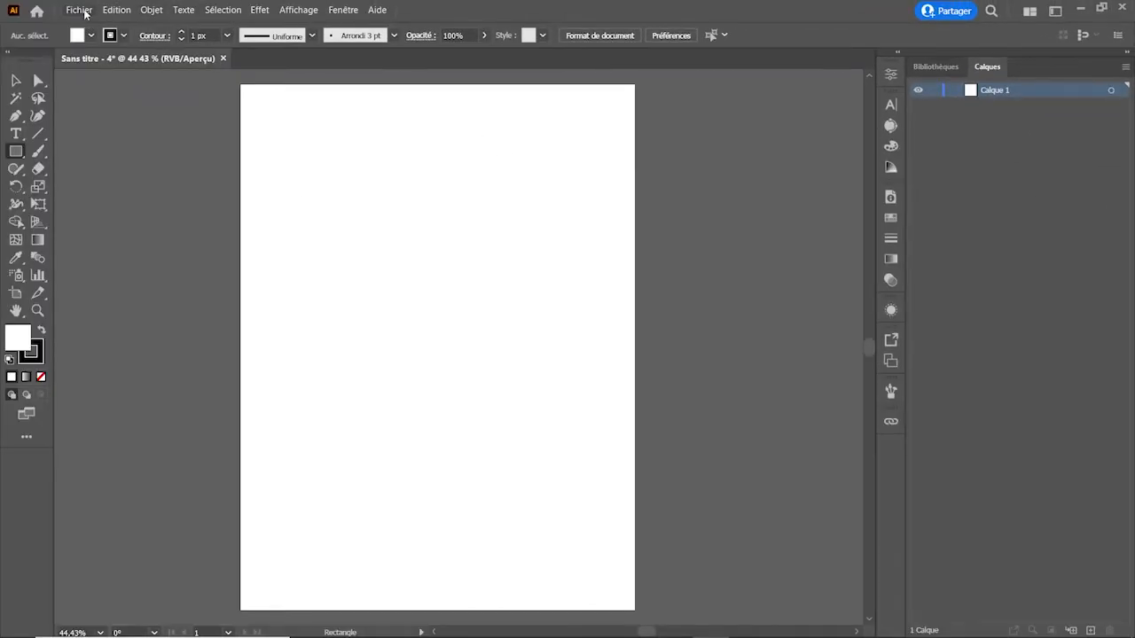
Import Sem01-2_Jeep.jpg as a template (Modèle) with the Lier option turned off.
{"action": "left_click", "coordinate": [79, 9]}
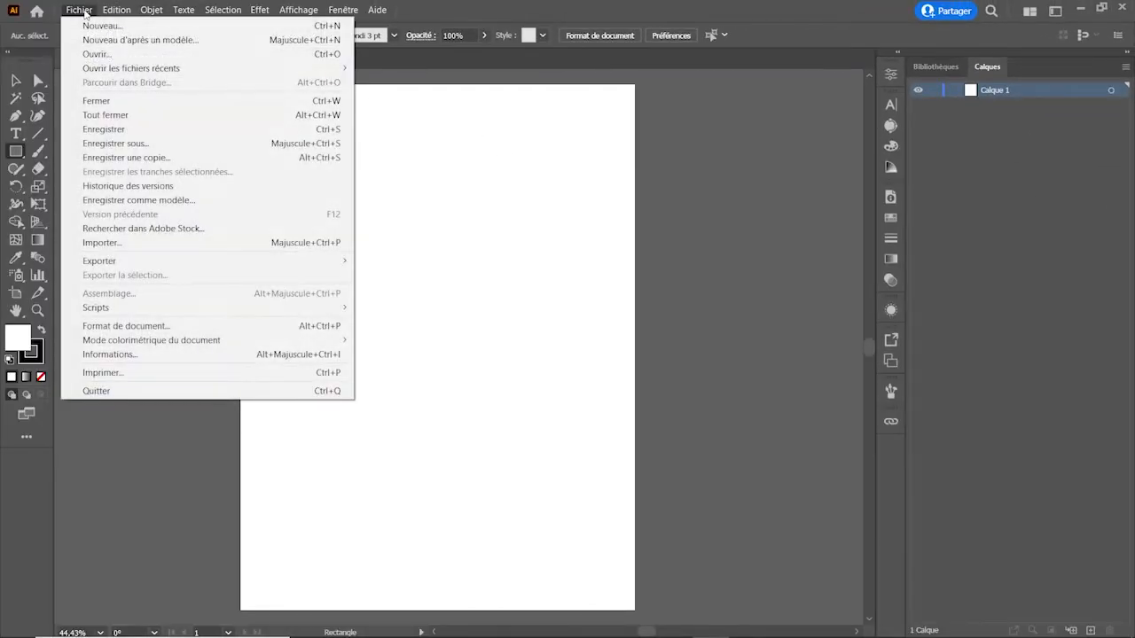
{"action": "left_click", "coordinate": [89, 243]}
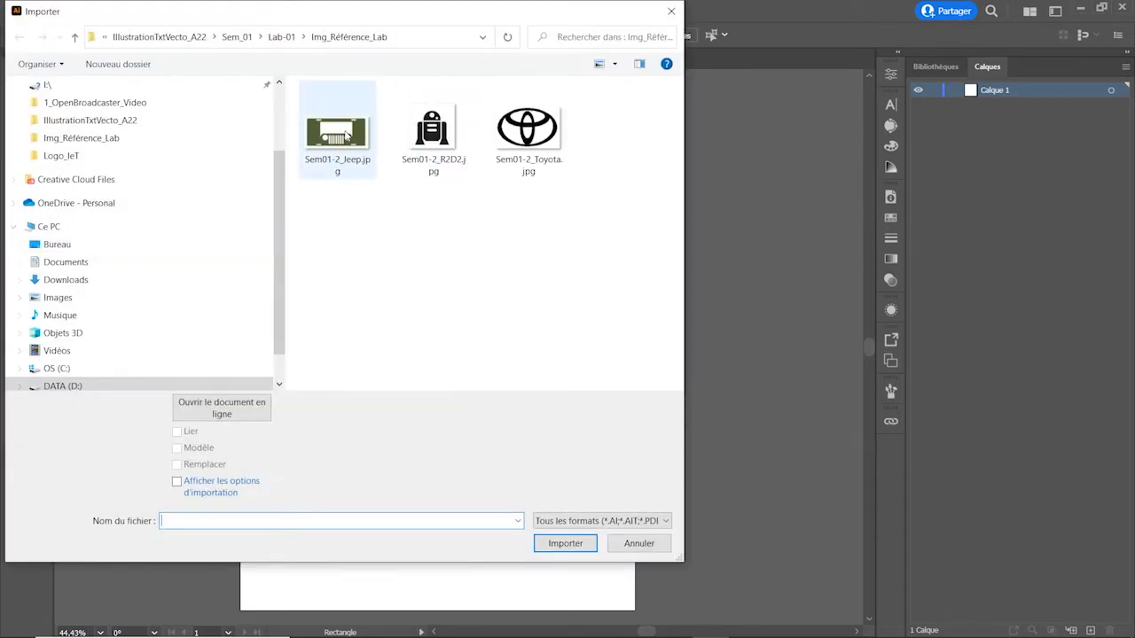
{"action": "left_click", "coordinate": [346, 136]}
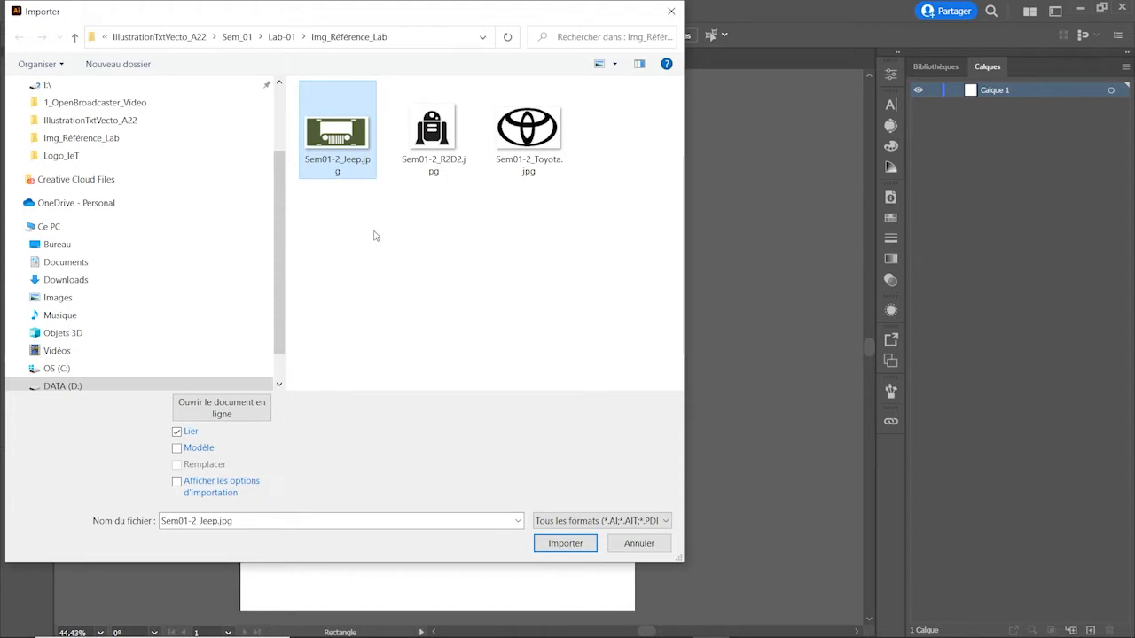
{"action": "left_click", "coordinate": [177, 432]}
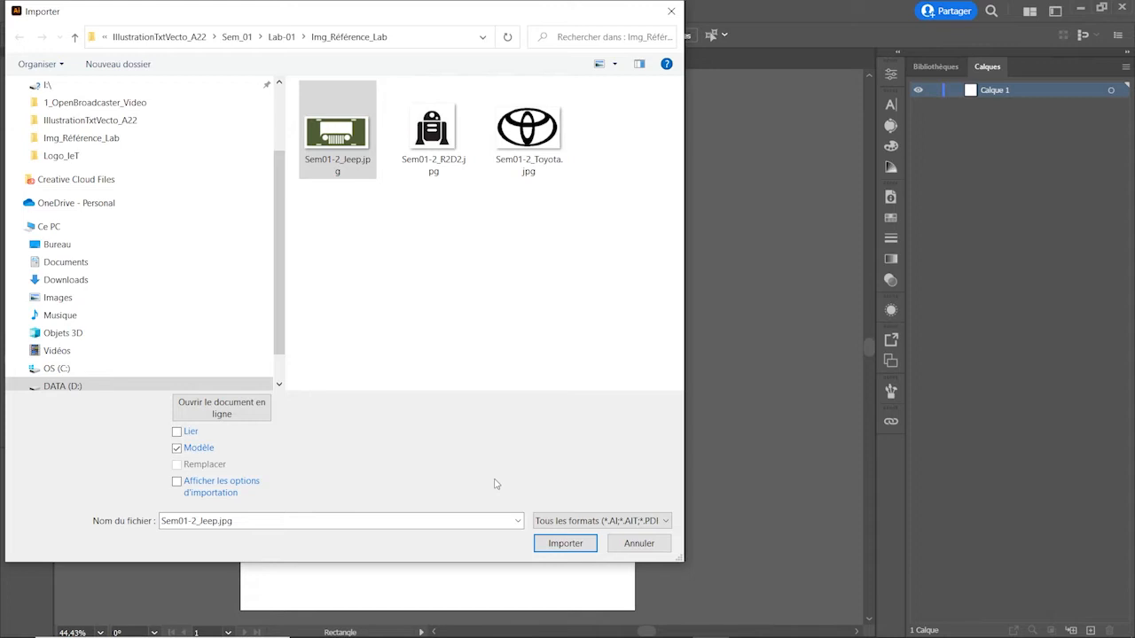
{"action": "left_click", "coordinate": [571, 543]}
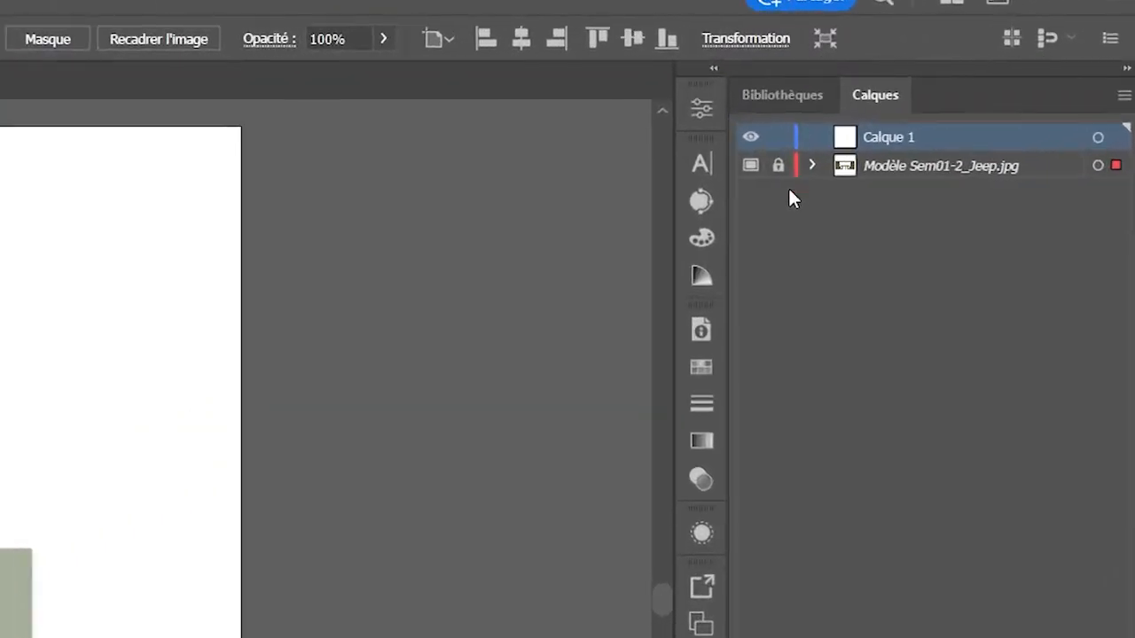
Expand the Jeep template layer and examine its layer options, keeping Modèle enabled and image dimming at 50%.
{"action": "left_click", "coordinate": [814, 164]}
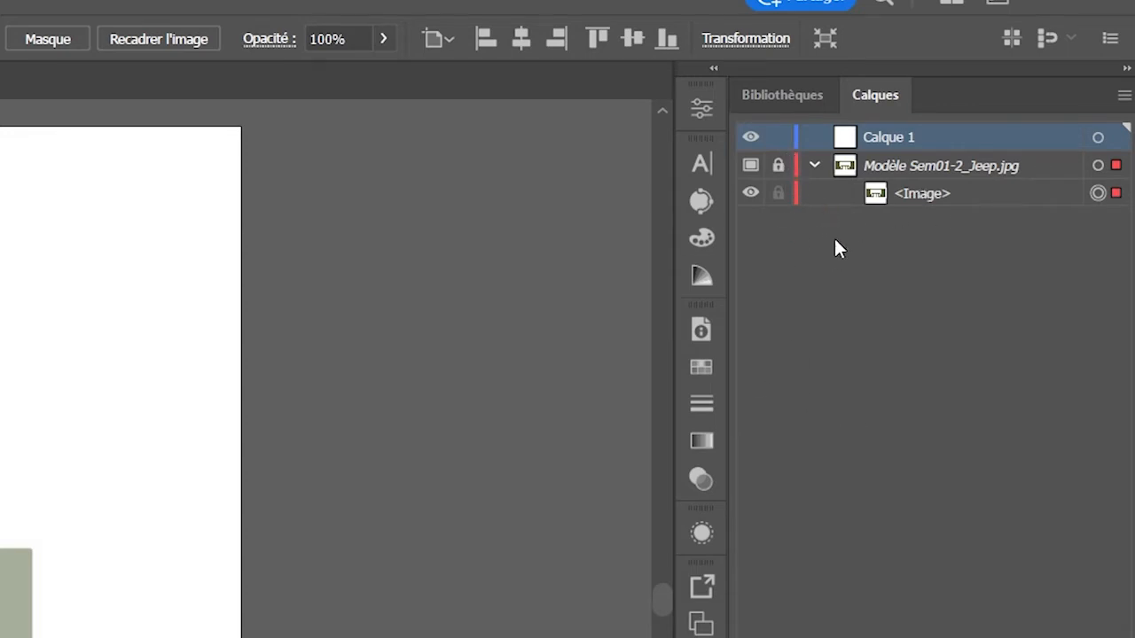
{"action": "double_click", "coordinate": [847, 171]}
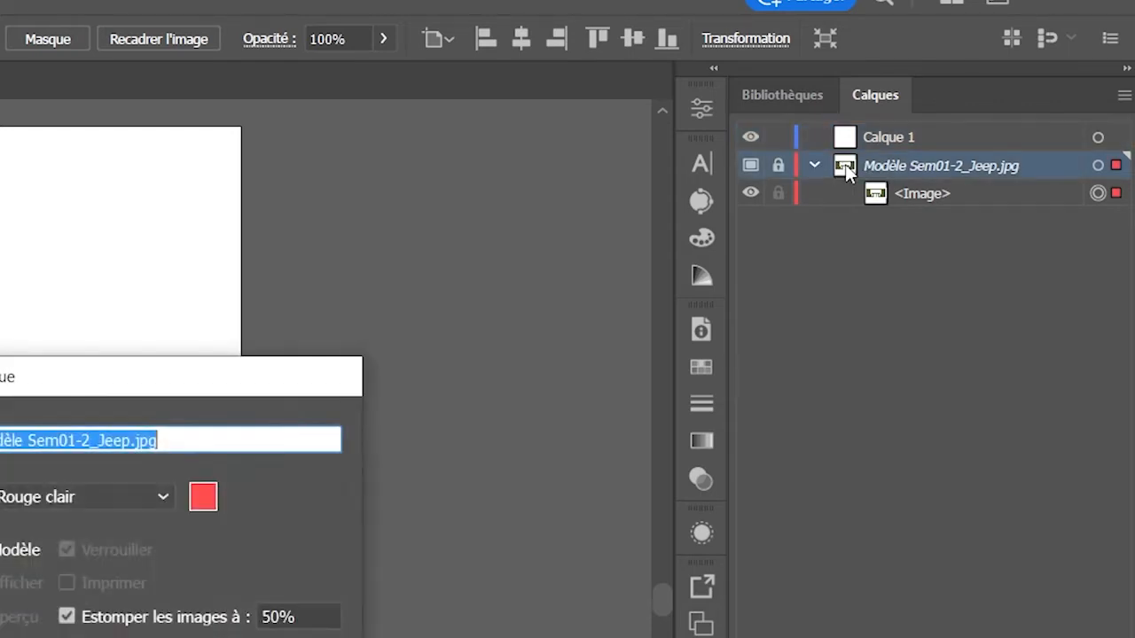
{"action": "left_click_drag", "start_coordinate": [278, 363], "coordinate": [499, 129]}
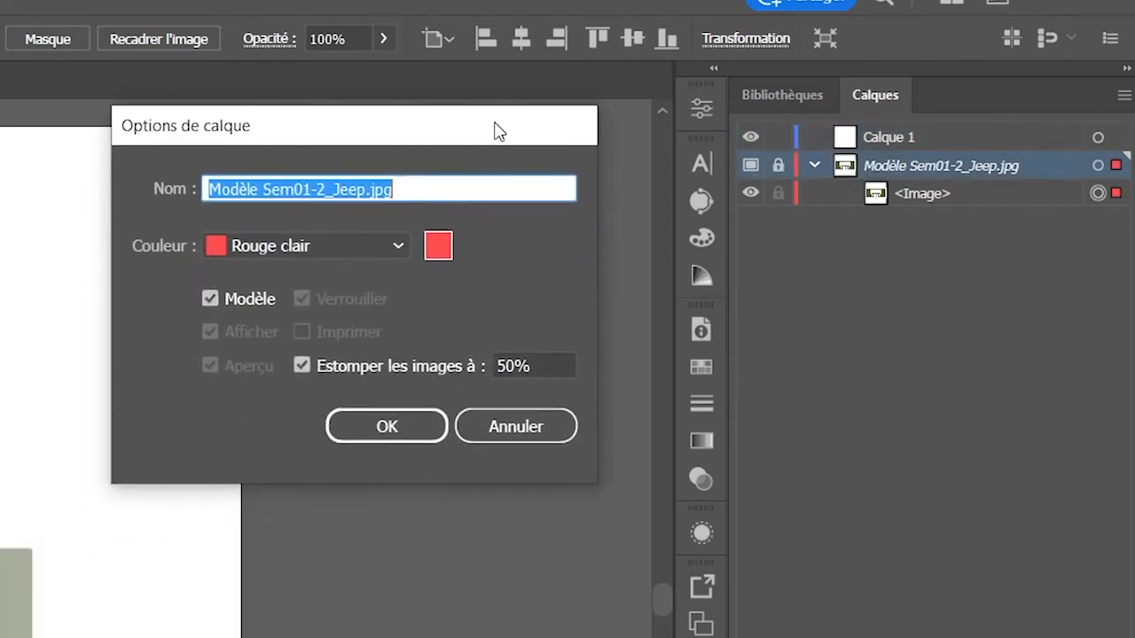
{"action": "left_click", "coordinate": [209, 300]}
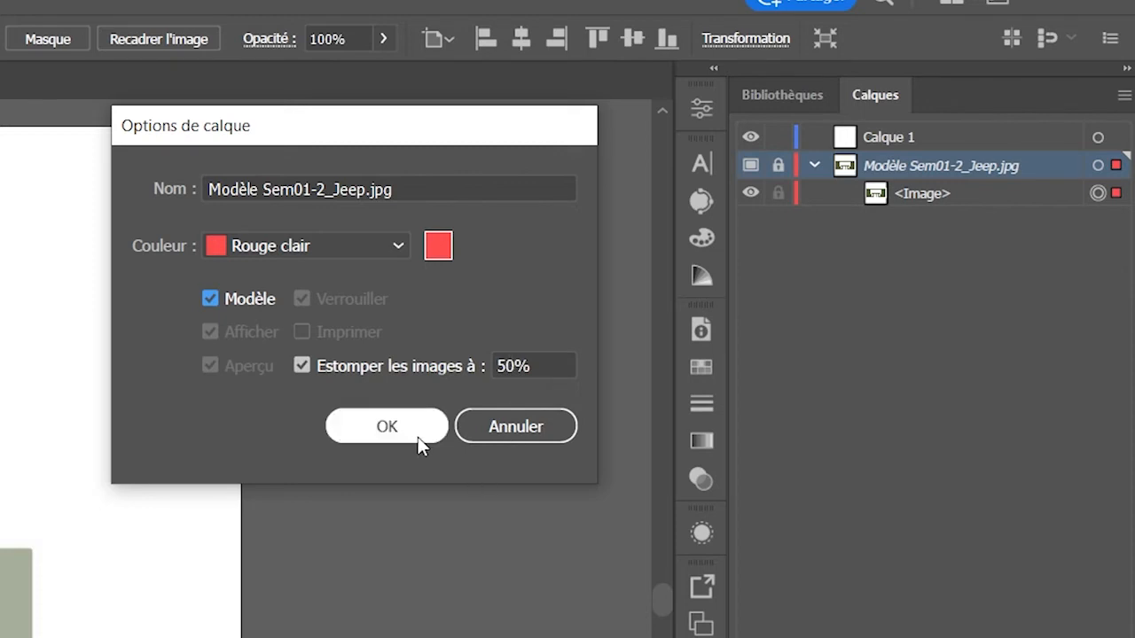
{"action": "left_click", "coordinate": [387, 429]}
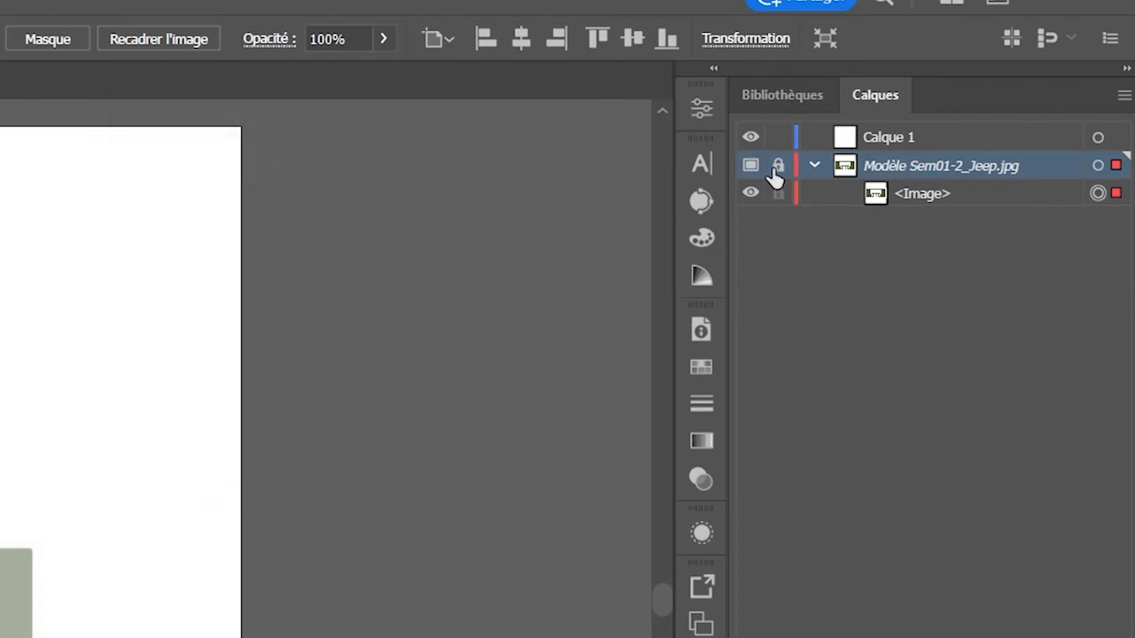
Unlock the template layer and scale the Jeep image up proportionally to about 2.5 times its size.
{"action": "left_click", "coordinate": [777, 167]}
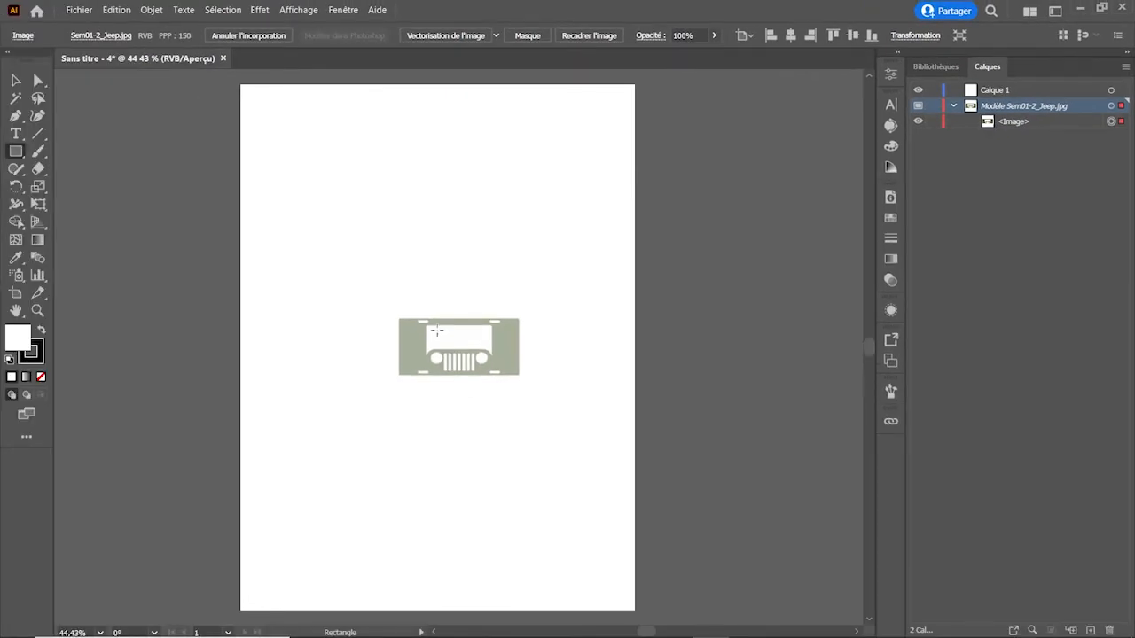
{"action": "key", "text": "s"}
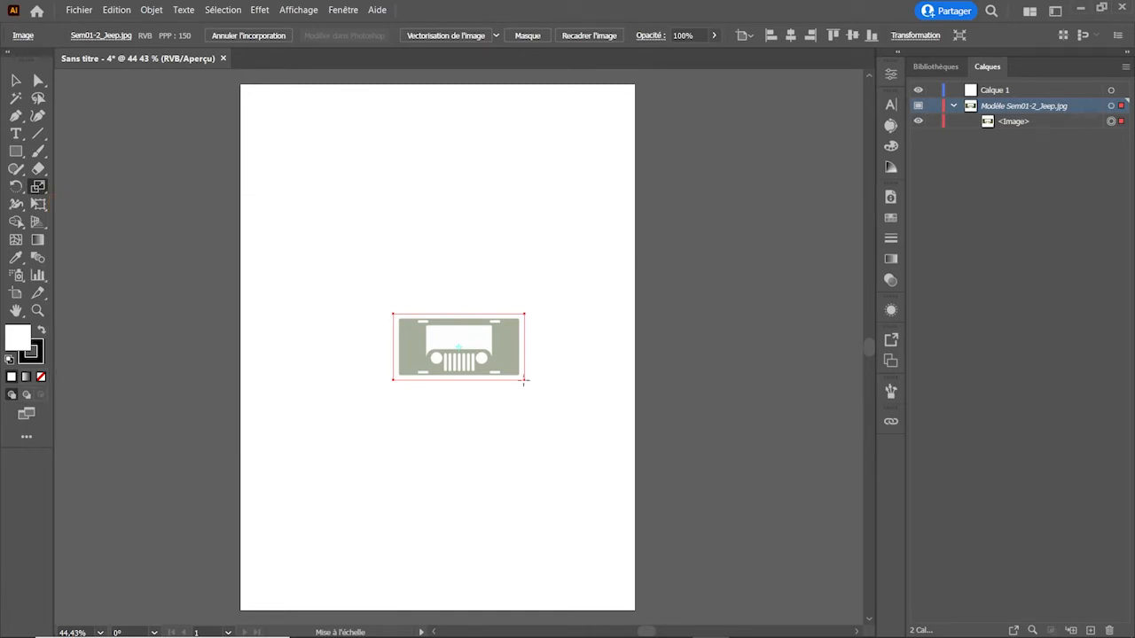
{"action": "mouse_move", "coordinate": [528, 378]}
{"action": "left_mouse_down"}
{"action": "mouse_move", "coordinate": [540, 446]}
{"action": "mouse_move", "coordinate": [569, 448]}
{"action": "mouse_move", "coordinate": [567, 372]}
{"action": "mouse_move", "coordinate": [527, 453]}
{"action": "mouse_move", "coordinate": [549, 433]}
{"action": "mouse_move", "coordinate": [501, 353]}
{"action": "mouse_move", "coordinate": [499, 425]}
{"action": "mouse_move", "coordinate": [539, 447]}
{"action": "mouse_move", "coordinate": [585, 441]}
{"action": "mouse_move", "coordinate": [608, 463]}
{"action": "mouse_move", "coordinate": [587, 459]}
{"action": "left_mouse_up"}
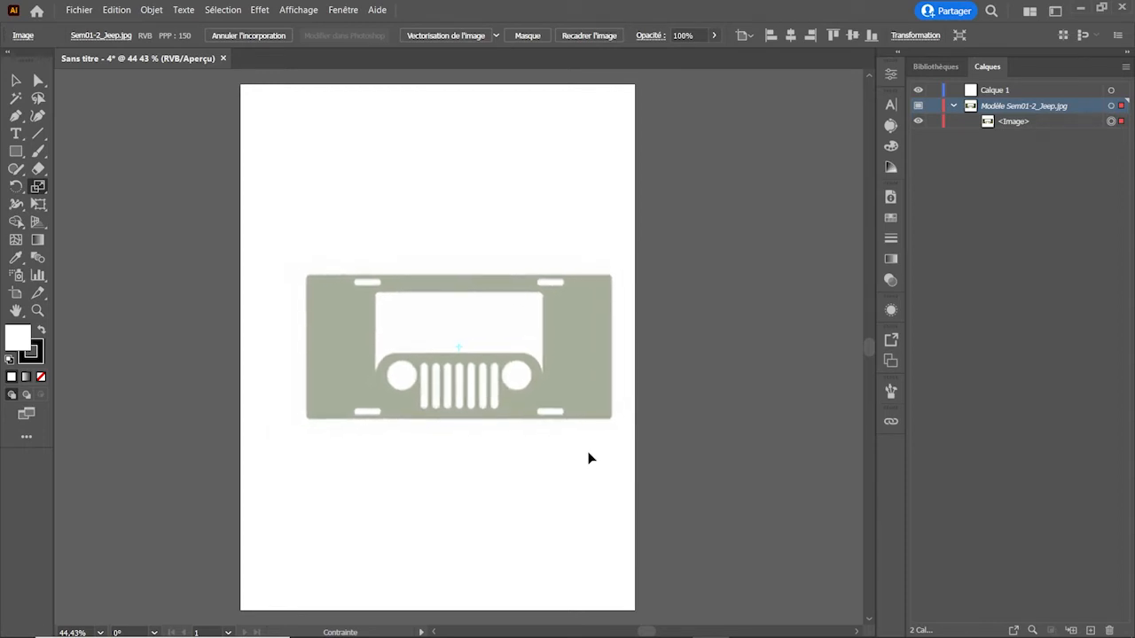
Move the Jeep image to the top of the artboard and lock its template layer again.
{"action": "left_click", "coordinate": [16, 79]}
{"action": "left_click_drag", "start_coordinate": [416, 357], "coordinate": [403, 175]}
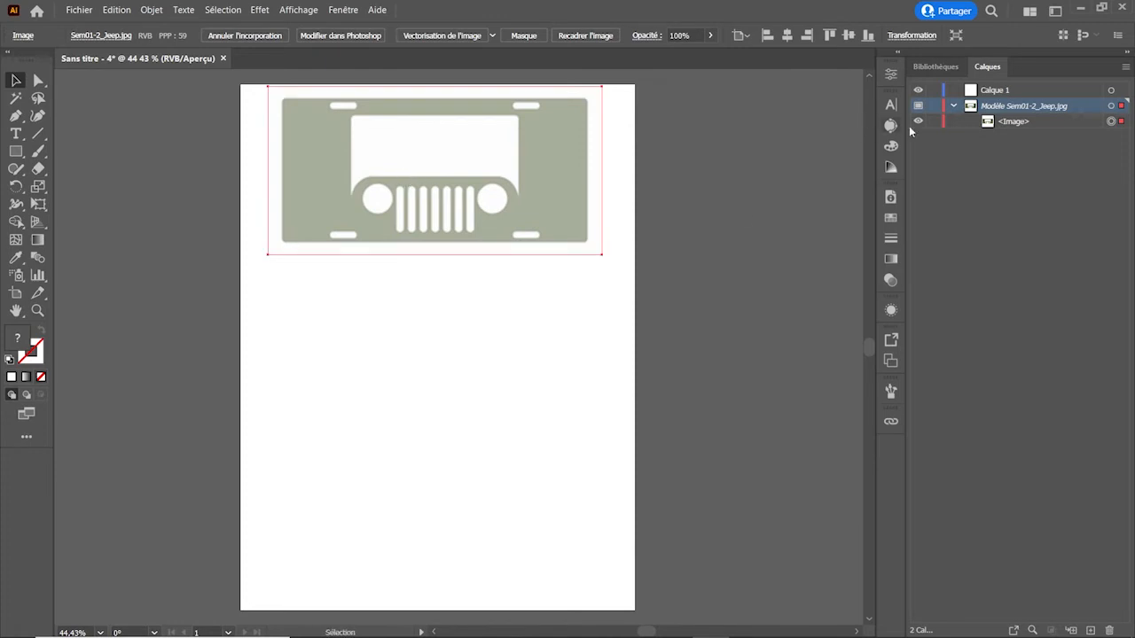
{"action": "left_click", "coordinate": [933, 107]}
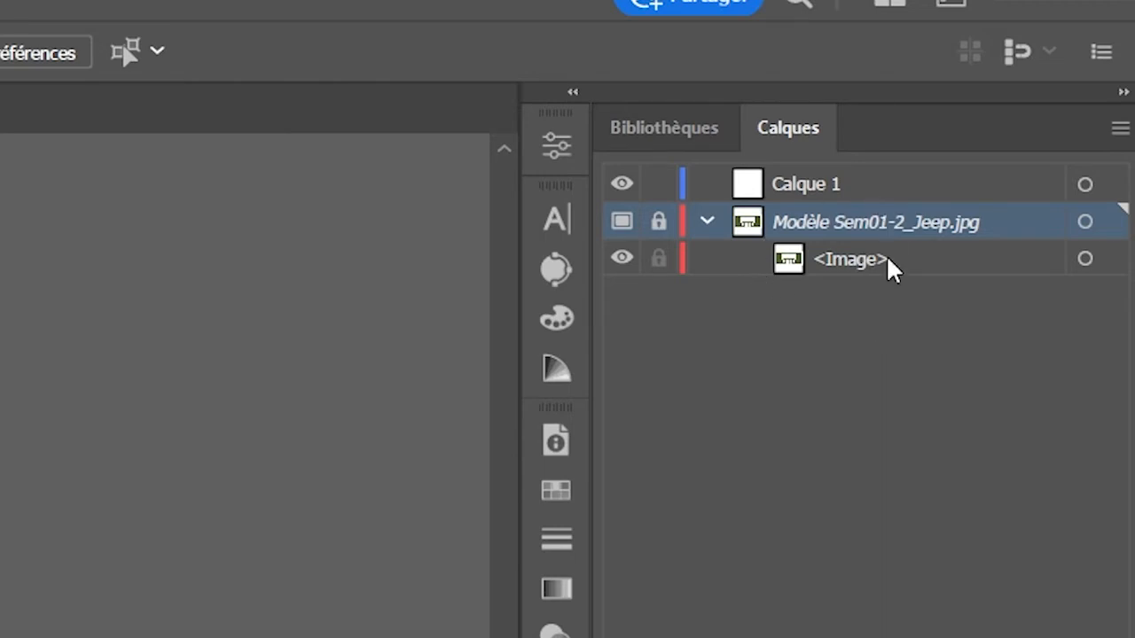
Rename the layer Calque 1 as Jeep.
{"action": "left_click", "coordinate": [918, 188]}
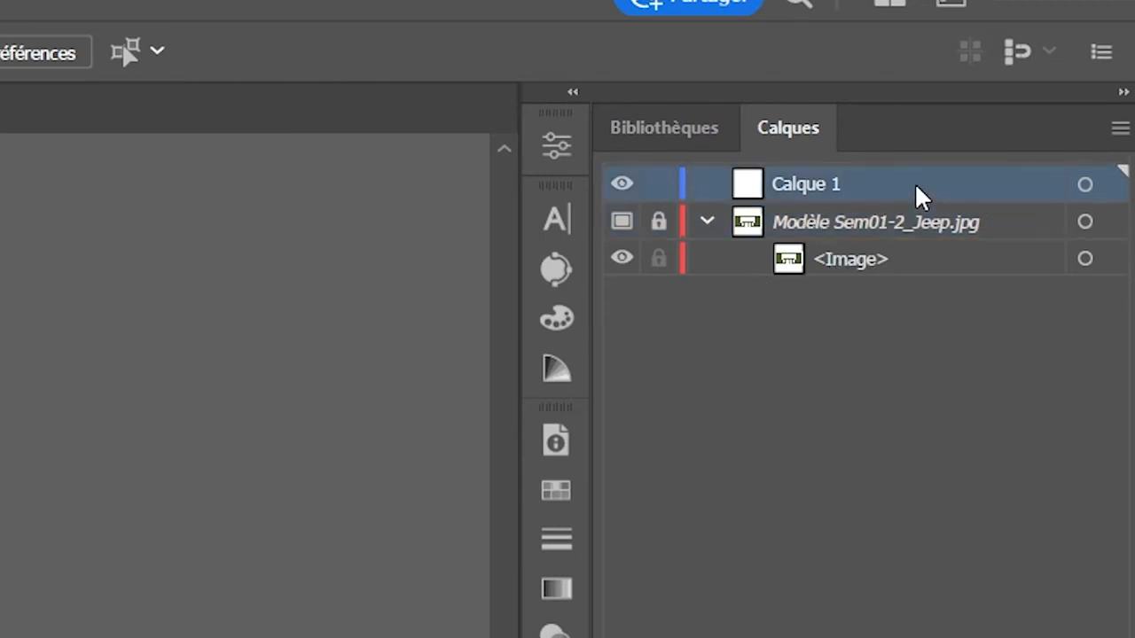
{"action": "double_click", "coordinate": [782, 185]}
{"action": "type", "text": "Jeep"}
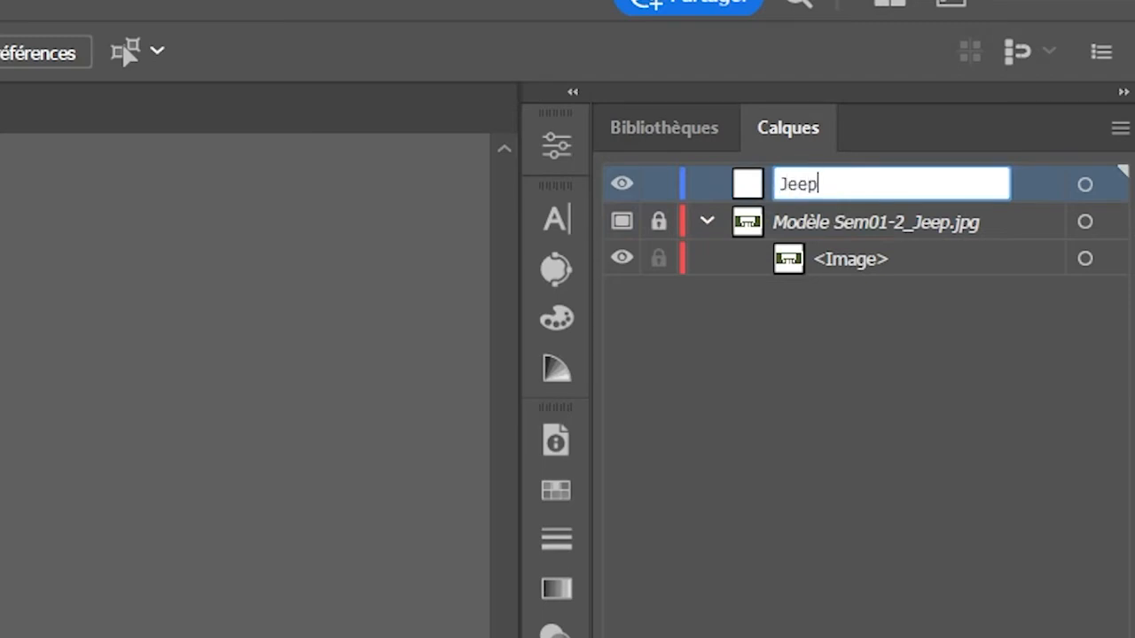
{"action": "key", "text": "Return"}
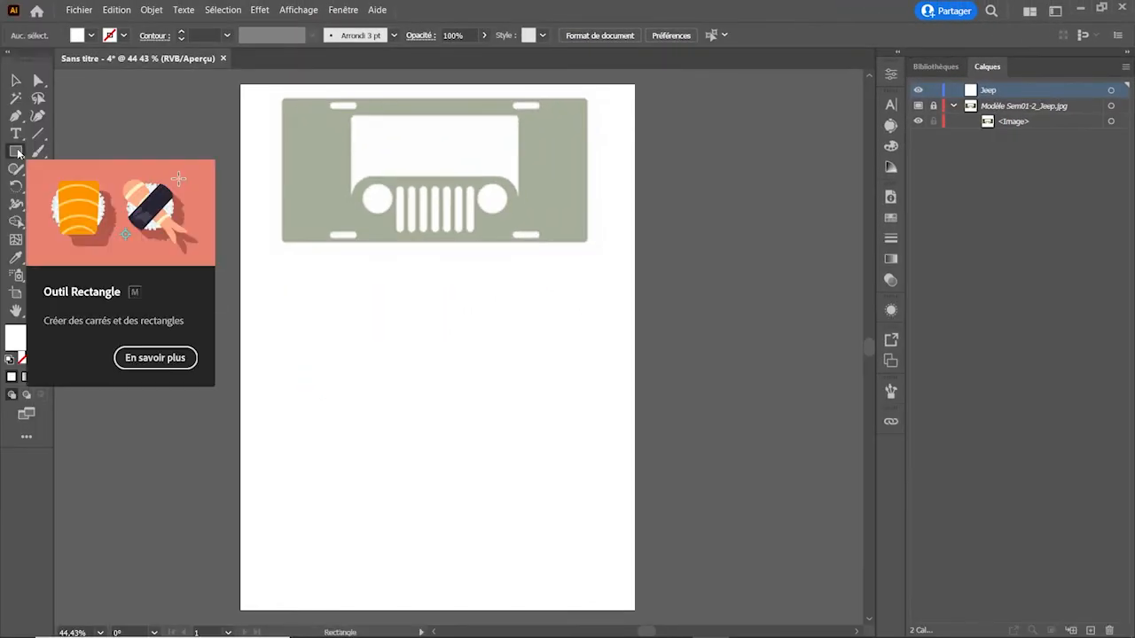
Draw a rectangle of about 594 x 280 px over the outer outline of the Jeep plate.
{"action": "left_click", "coordinate": [18, 153]}
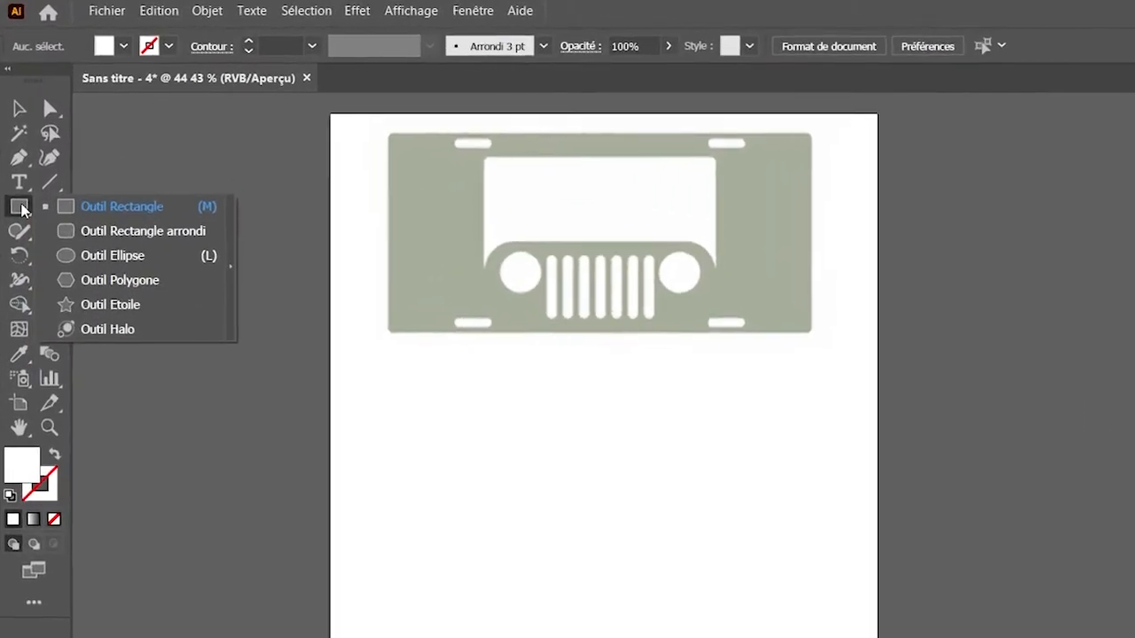
{"action": "left_click_drag", "start_coordinate": [282, 100], "coordinate": [369, 154]}
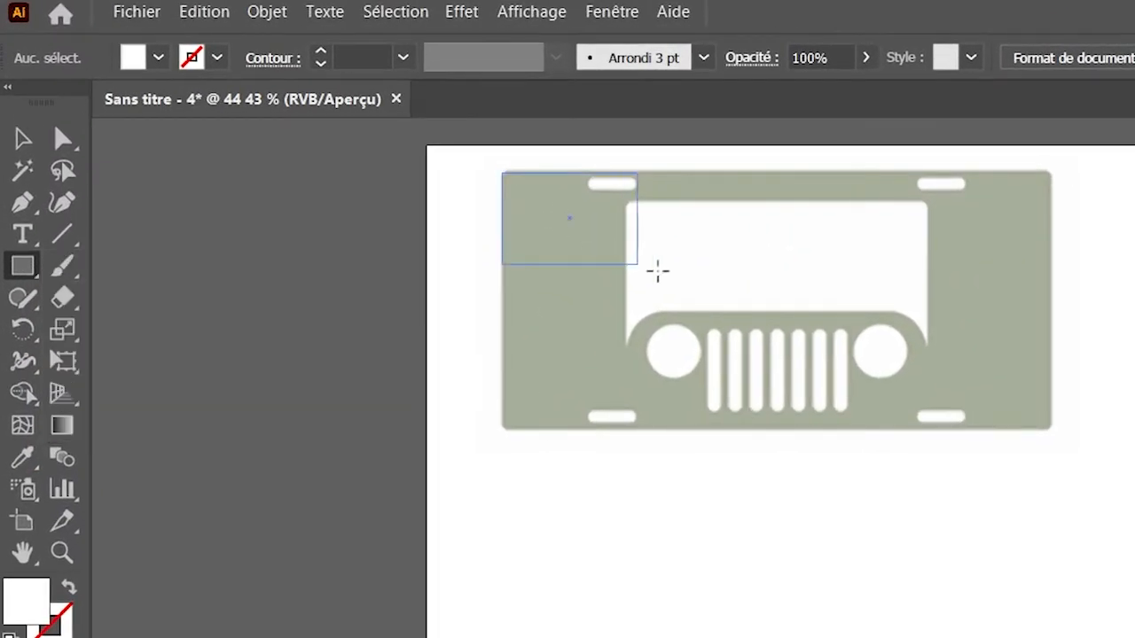
{"action": "left_click_drag", "start_coordinate": [658, 271], "coordinate": [1052, 432]}
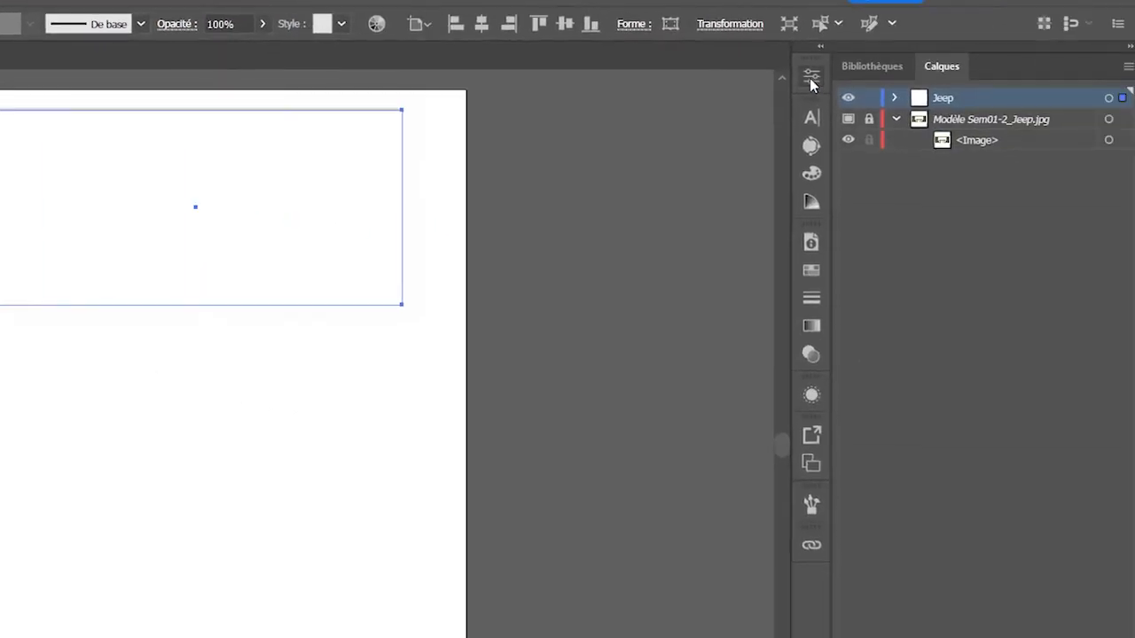
Fill the plate rectangle in the Jeep layer with dark green and switch the document to outline view.
{"action": "left_click", "coordinate": [811, 79]}
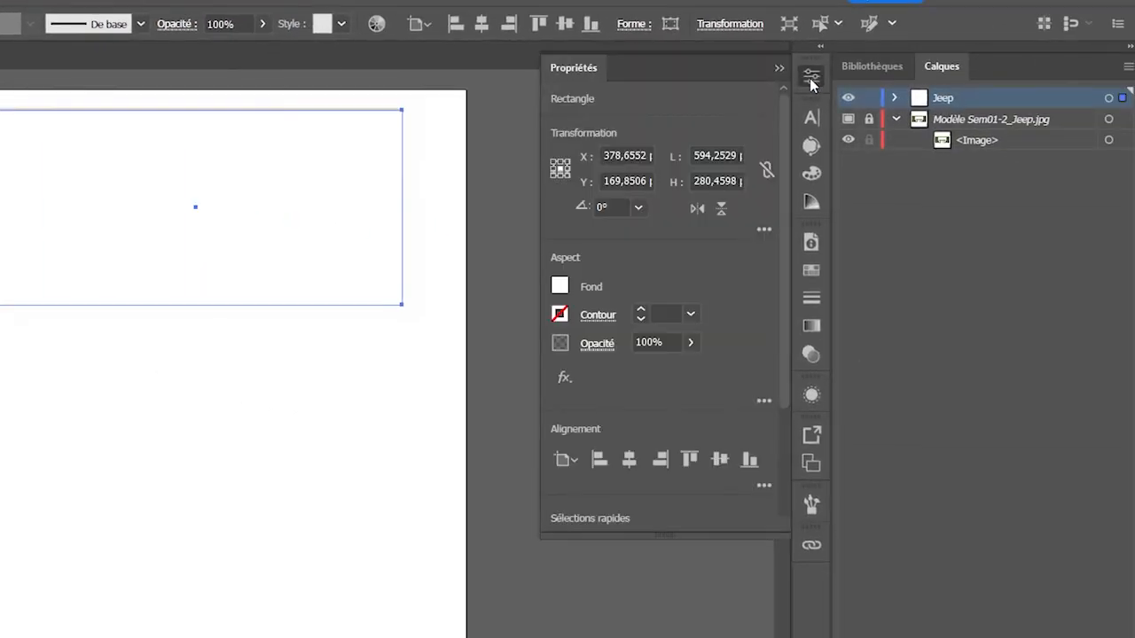
{"action": "left_click", "coordinate": [894, 98]}
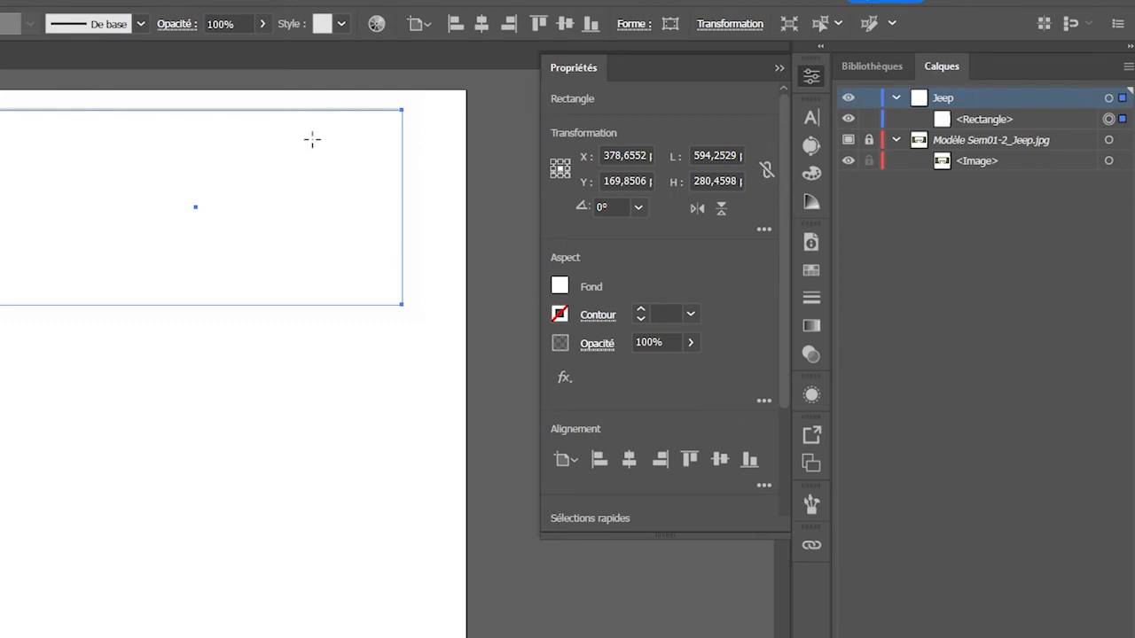
{"action": "left_click", "coordinate": [561, 288]}
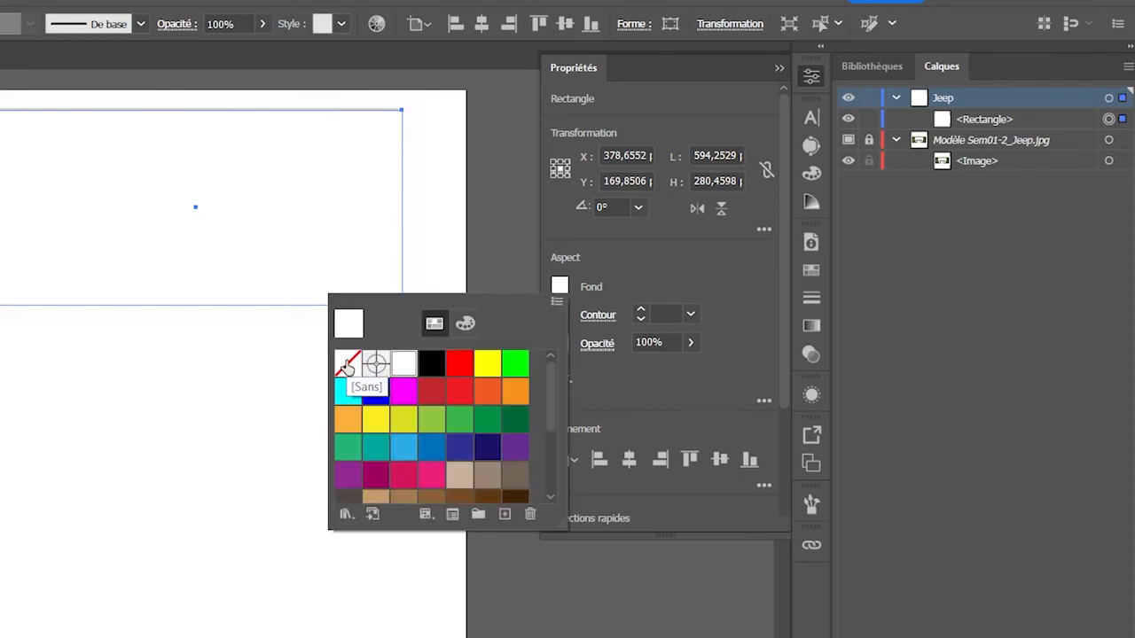
{"action": "left_click", "coordinate": [517, 420]}
{"action": "left_click", "coordinate": [731, 274]}
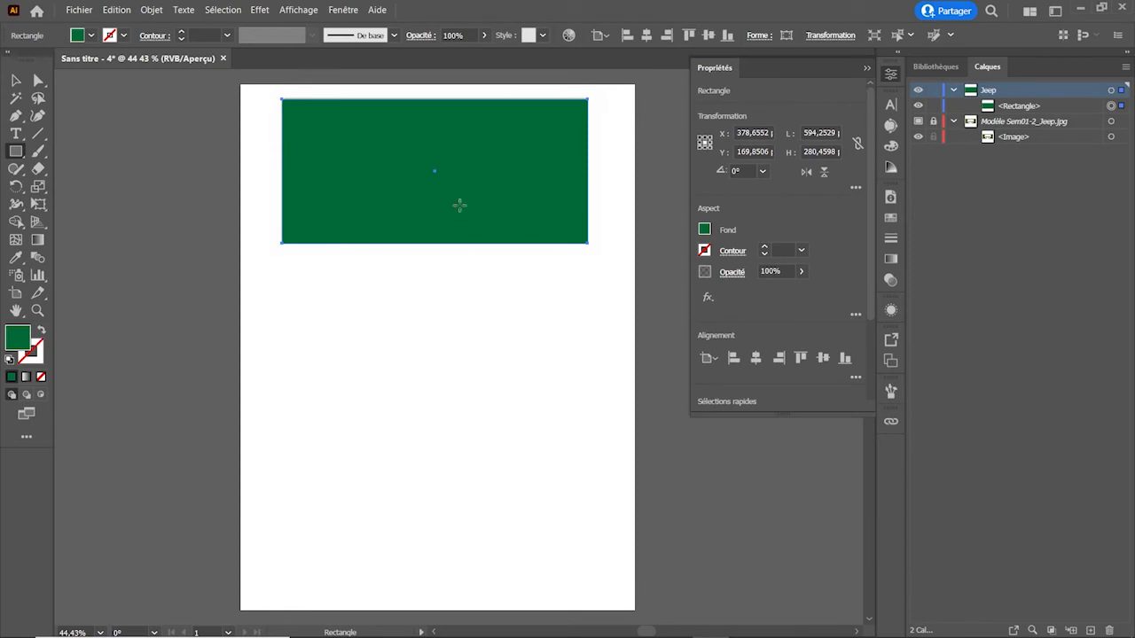
{"action": "key", "text": "ctrl+y"}
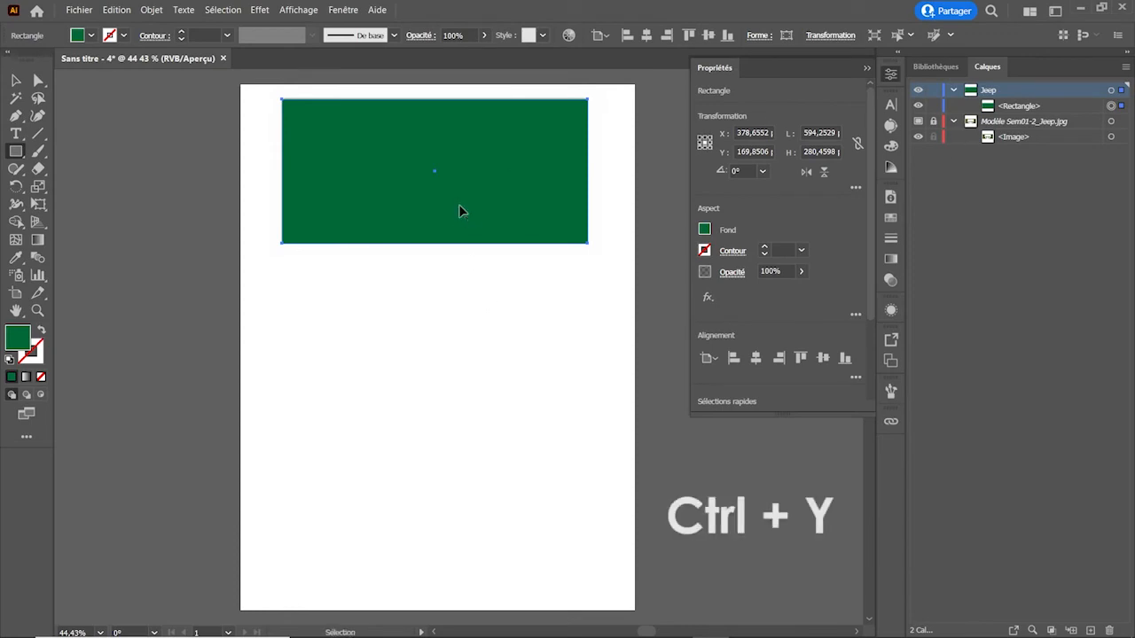
{"action": "key", "text": "ctrl+y"}
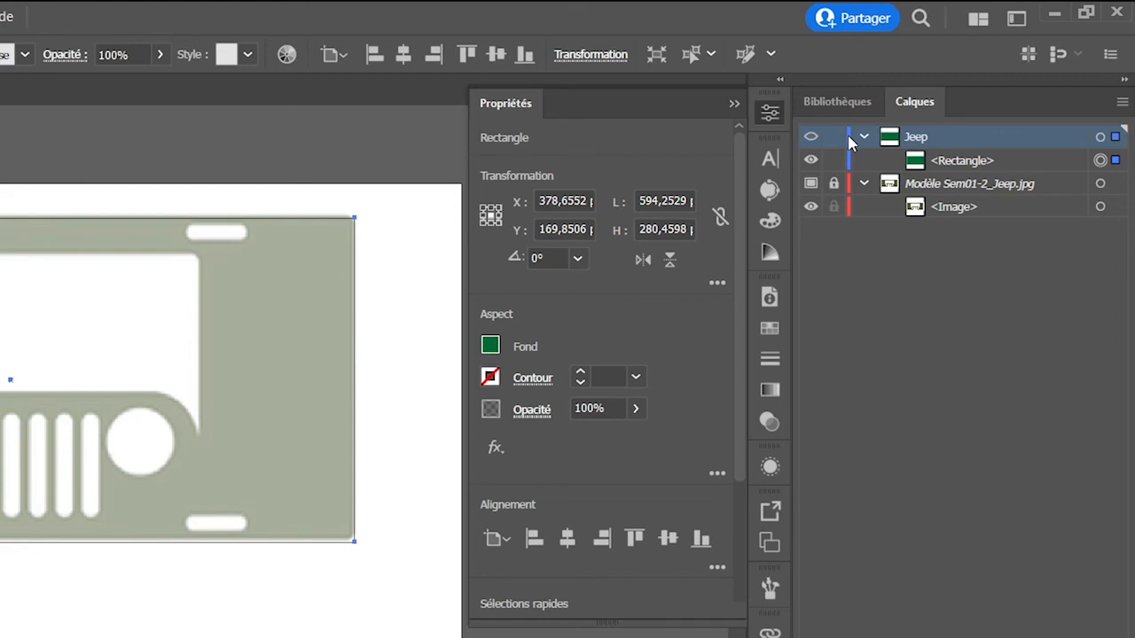
Change the Jeep layer's identification colour to the custom orange with RGB 255, 128, 64.
{"action": "double_click", "coordinate": [889, 140]}
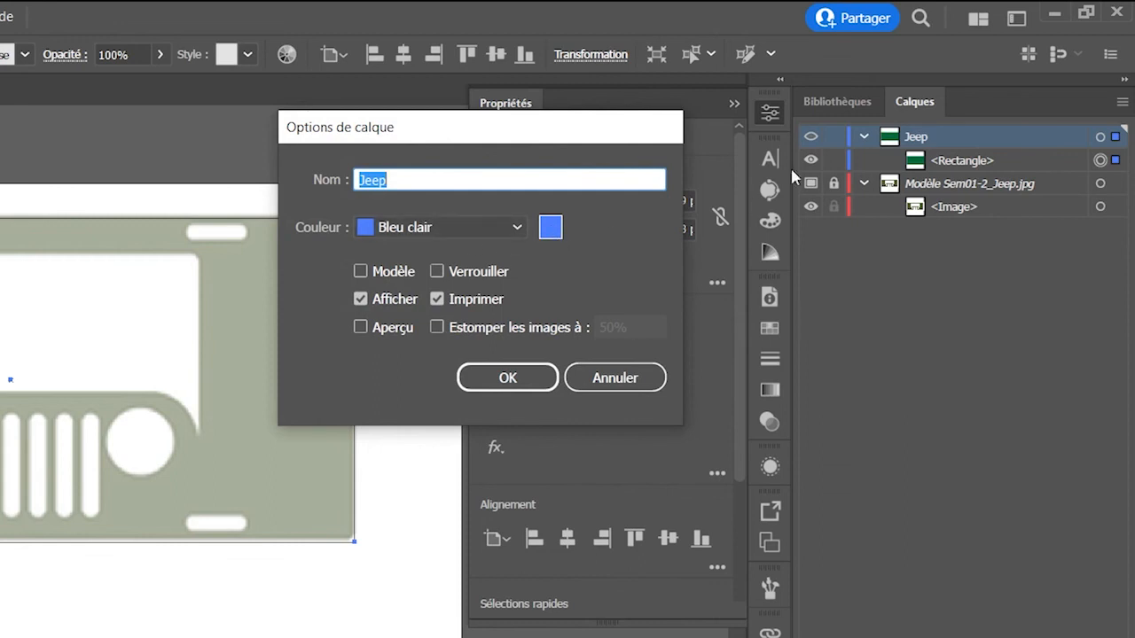
{"action": "left_click", "coordinate": [550, 229]}
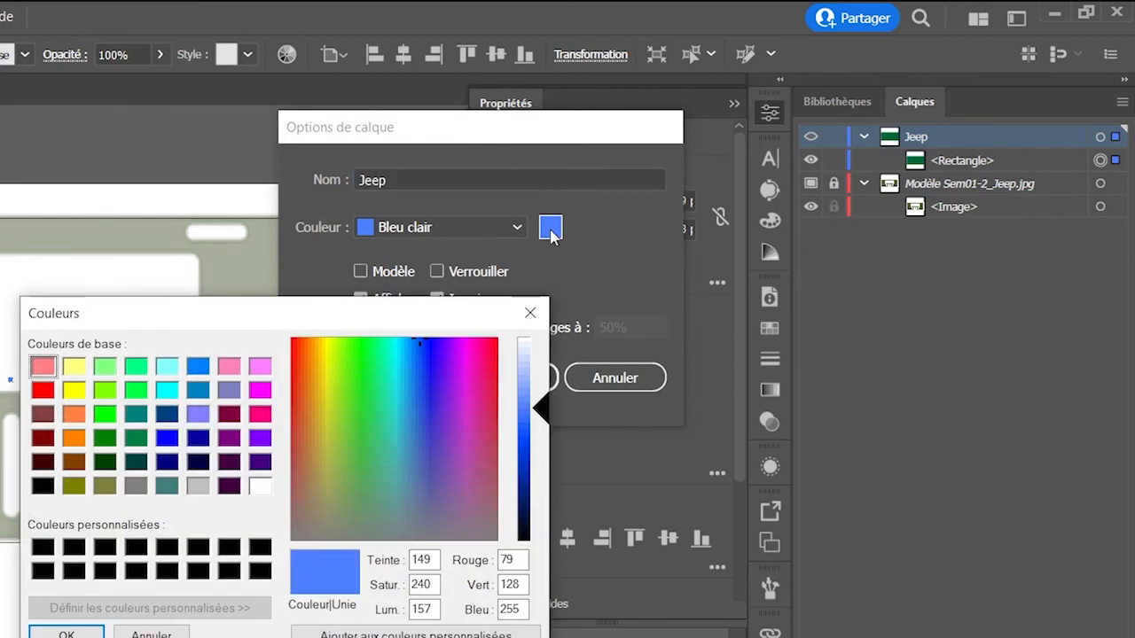
{"action": "left_click", "coordinate": [76, 420]}
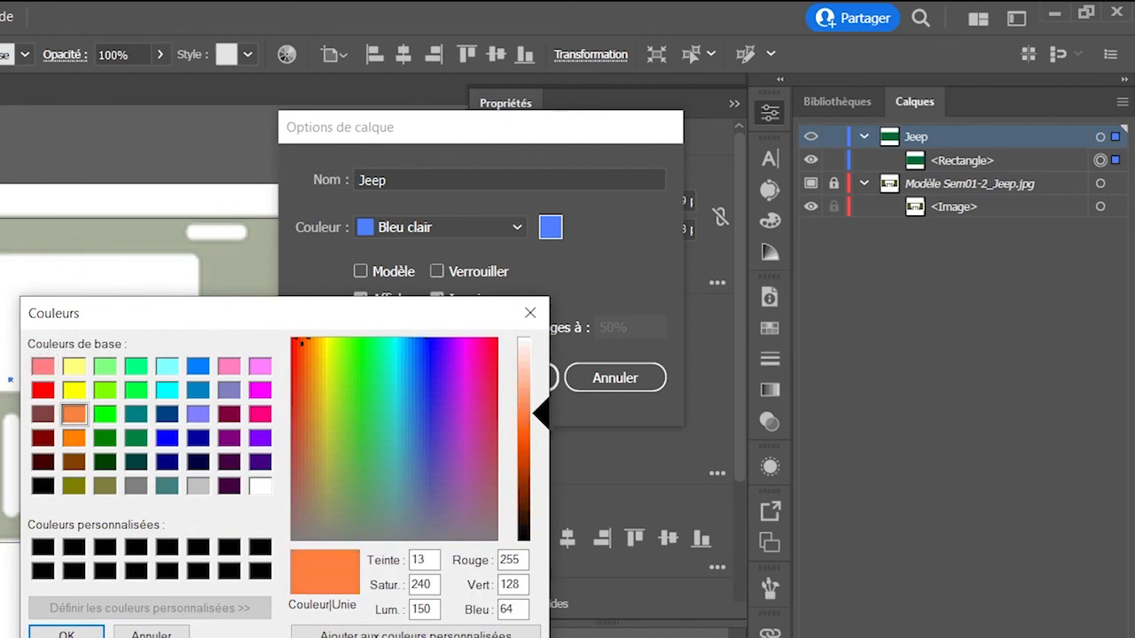
{"action": "left_click", "coordinate": [67, 633]}
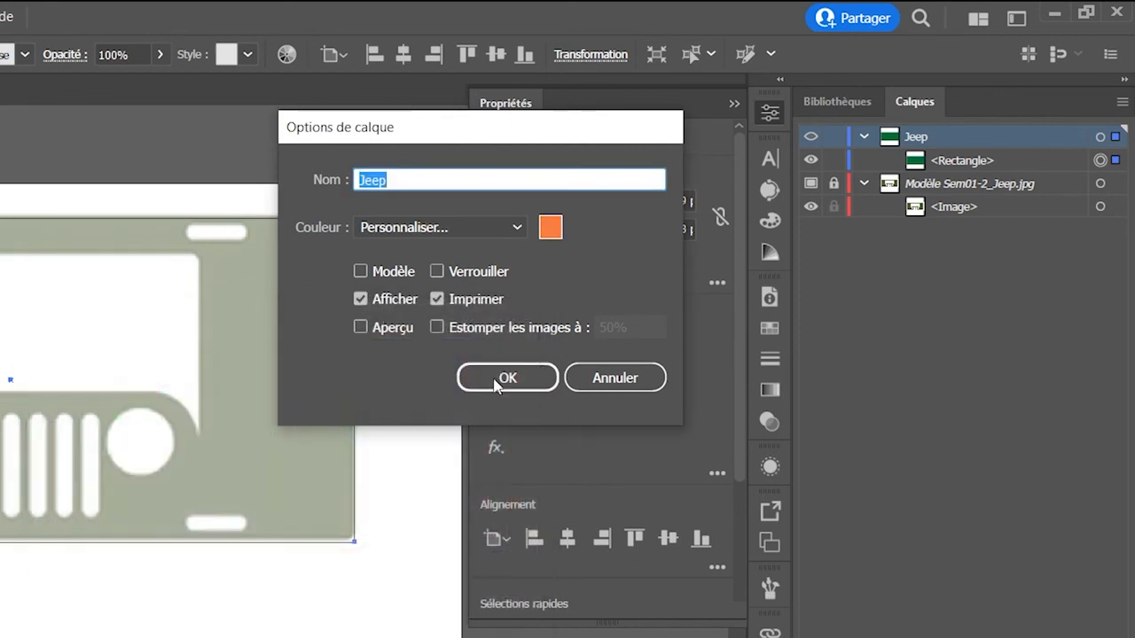
{"action": "left_click", "coordinate": [539, 377]}
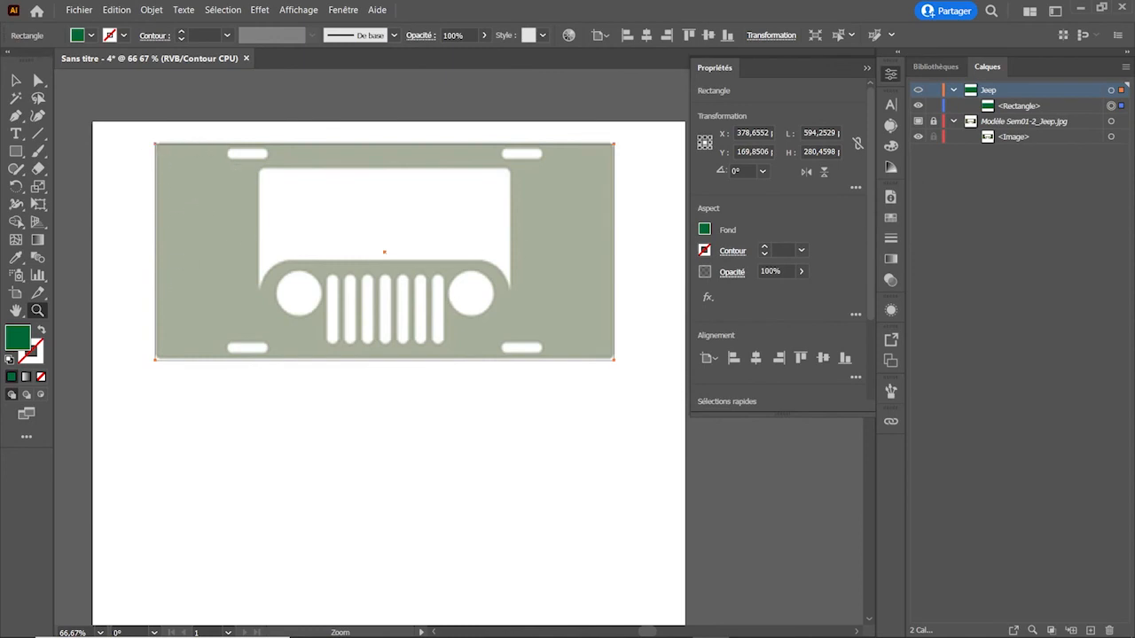
Slightly round all four corners of the rectangle to follow the template's plate outline and return to preview view.
{"action": "left_click", "coordinate": [16, 151]}
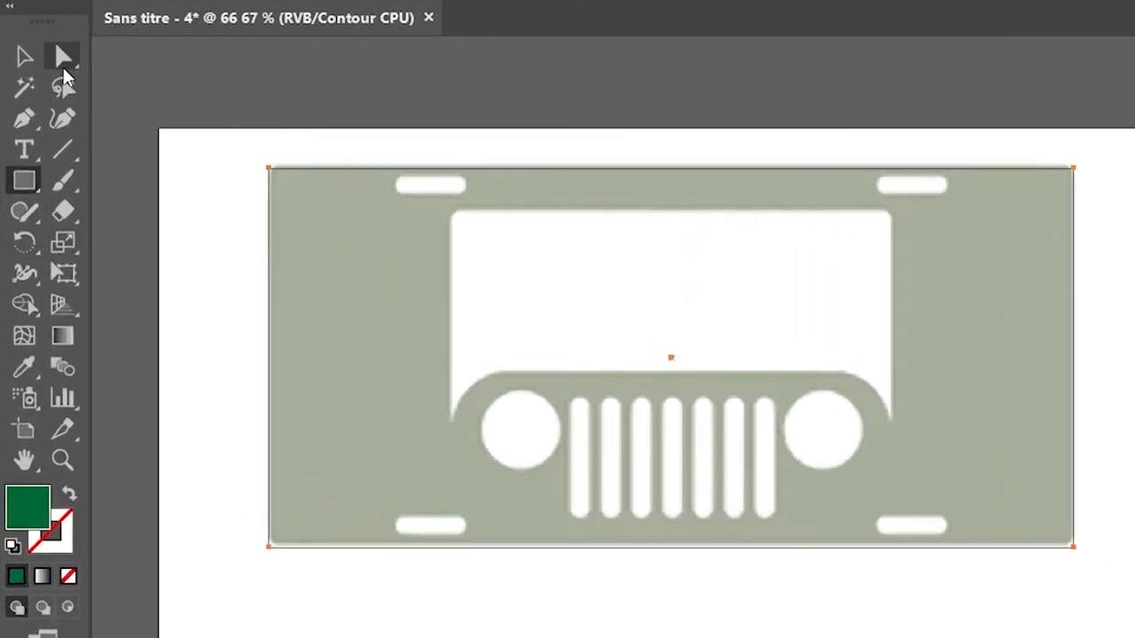
{"action": "key", "text": "a"}
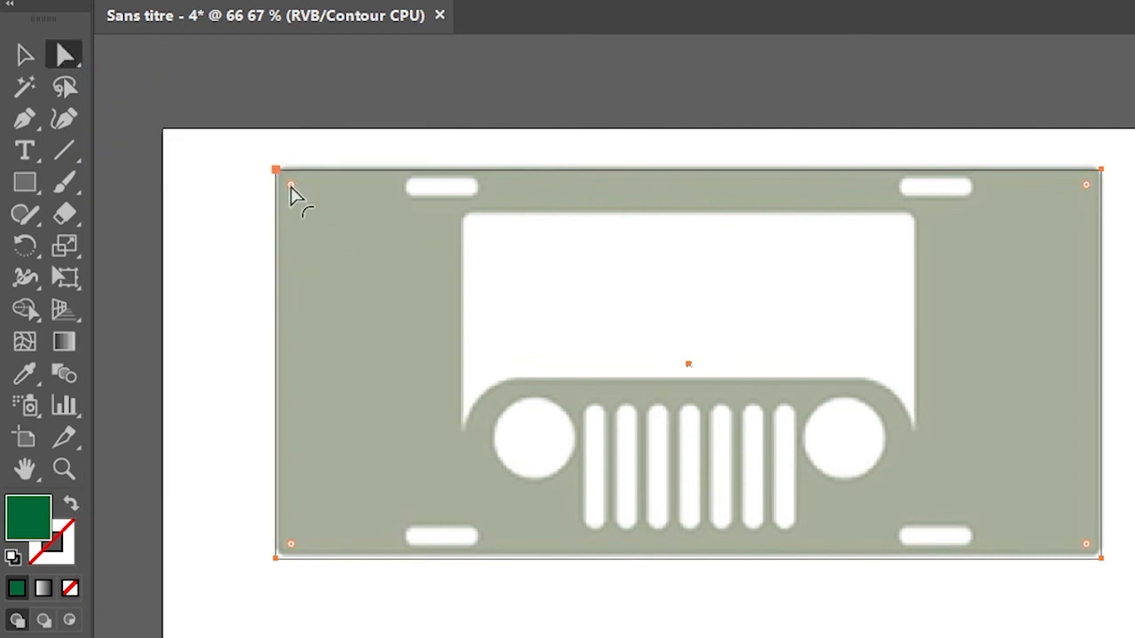
{"action": "left_click_drag", "start_coordinate": [291, 188], "coordinate": [264, 207]}
{"action": "key", "text": "ctrl+y"}
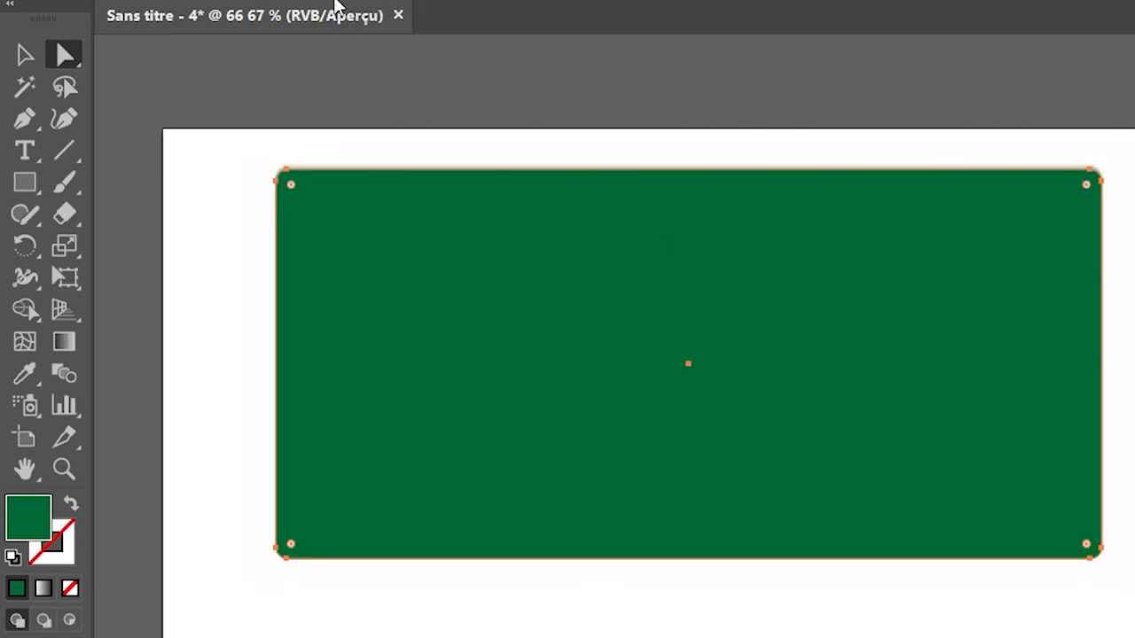